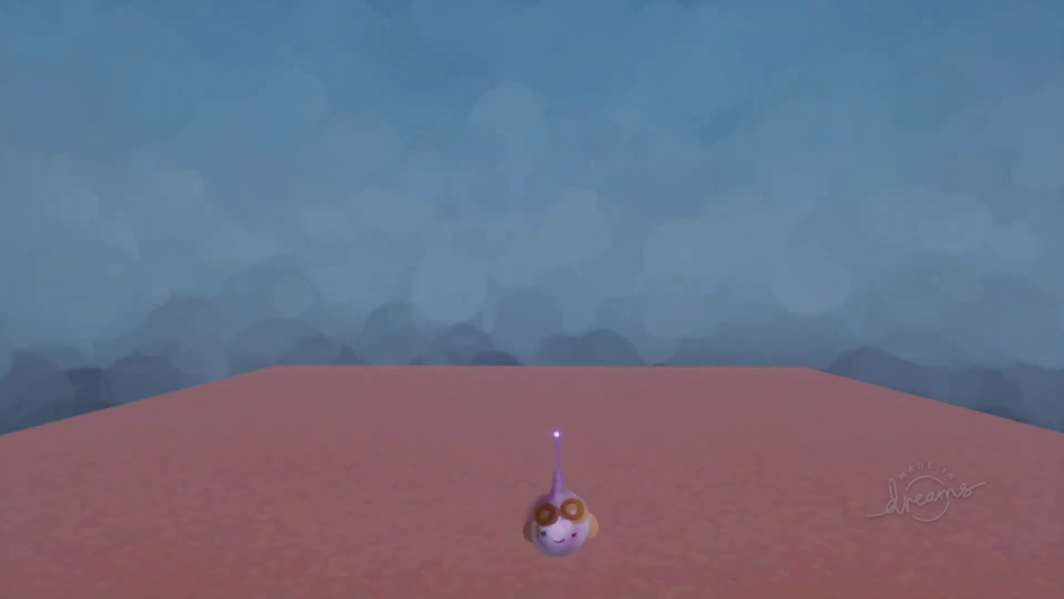
Scrub the Goon 1 playhead from bar 4 to bar 27, then swing the view toward the corridor
scroll(579, 446, "down", 5)
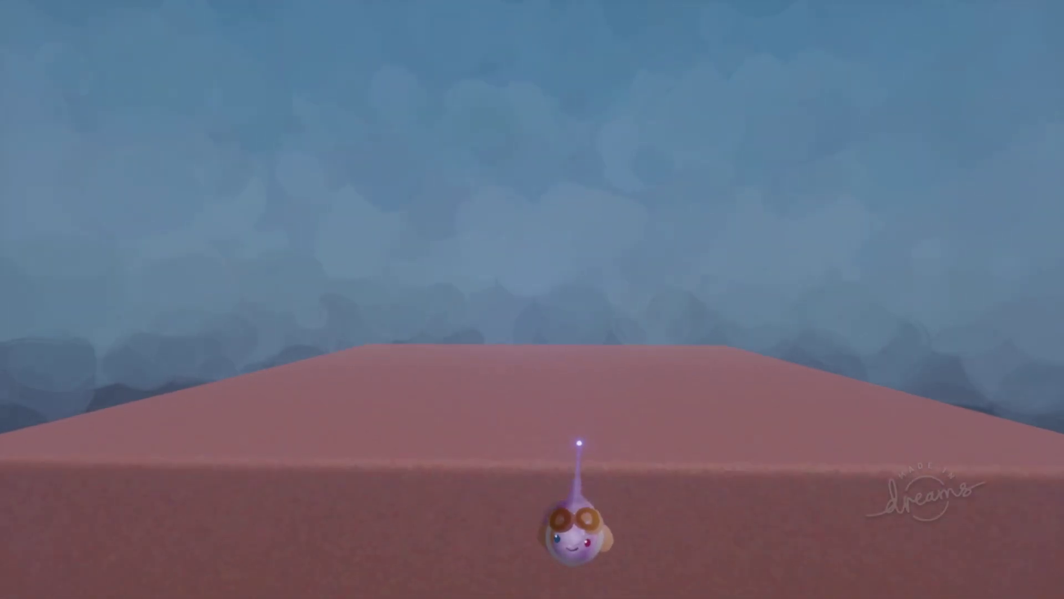
scroll(579, 452, "down", 3)
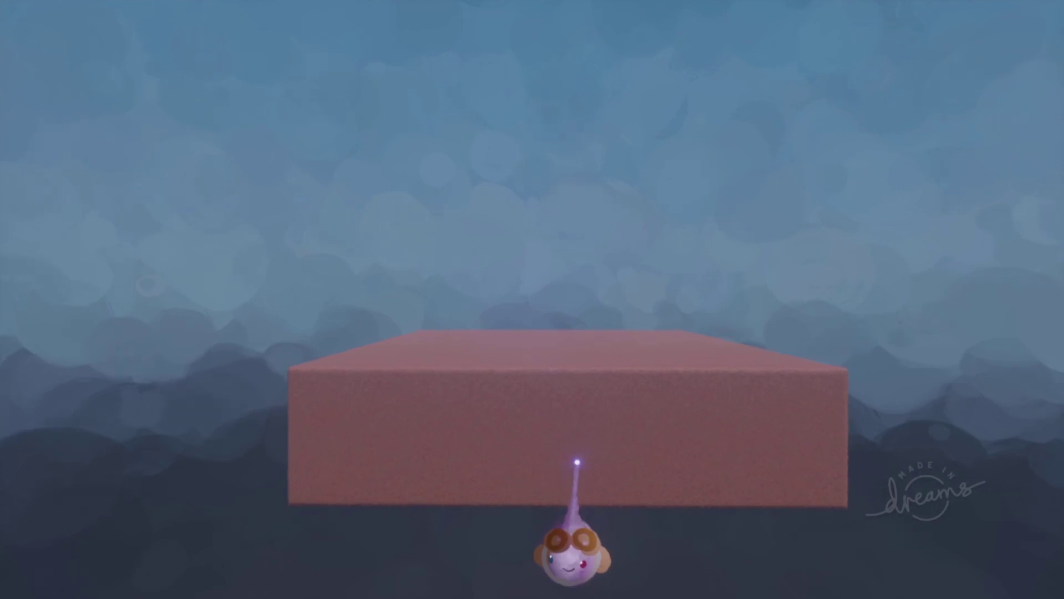
middle_click_drag(572, 468, 545, 438)
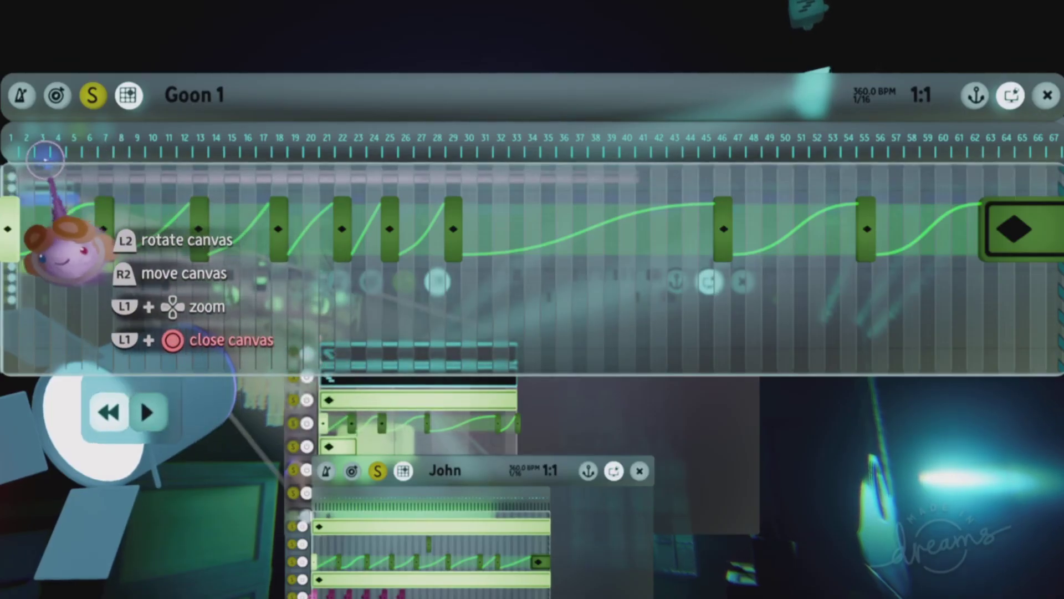
left_click_drag(83, 244, 16, 358)
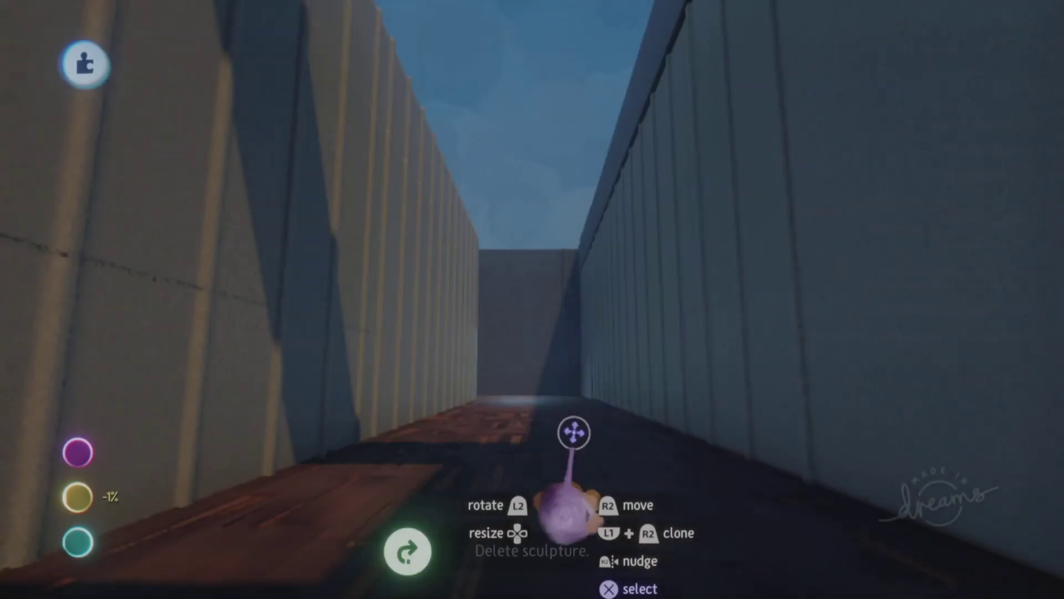
mouse_move(573, 432)
middle_mouse_down()
mouse_move(551, 588)
mouse_move(529, 590)
mouse_move(376, 471)
mouse_move(276, 586)
mouse_move(327, 518)
mouse_move(354, 534)
mouse_move(356, 511)
mouse_move(412, 524)
middle_mouse_up()
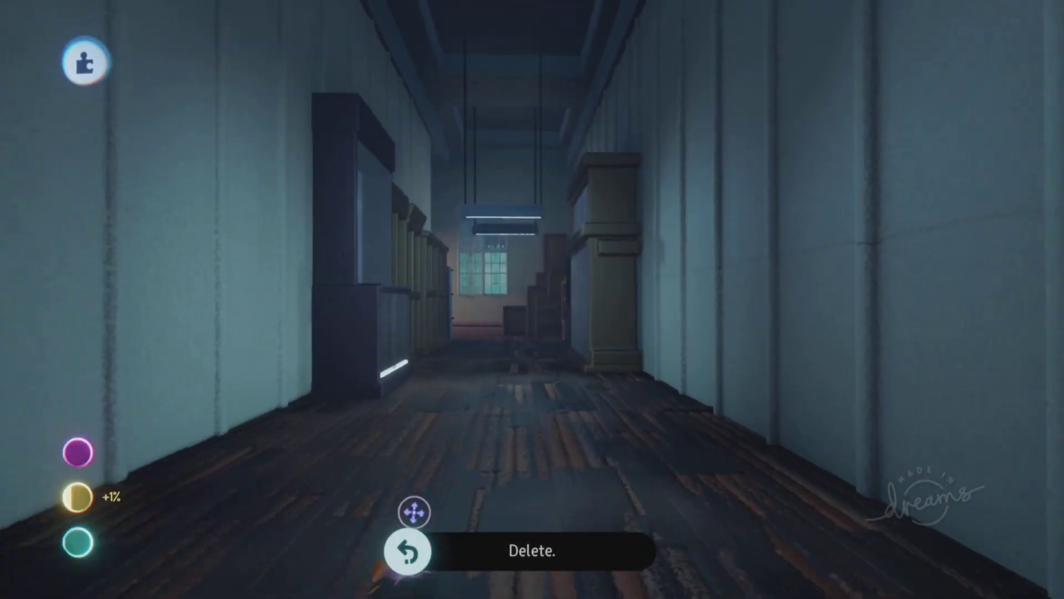
Fly down the corridor past the shelves to reach the redundant paintings and sculptures
mouse_move(413, 512)
middle_mouse_down()
mouse_move(413, 504)
mouse_move(407, 549)
mouse_move(384, 535)
middle_mouse_up()
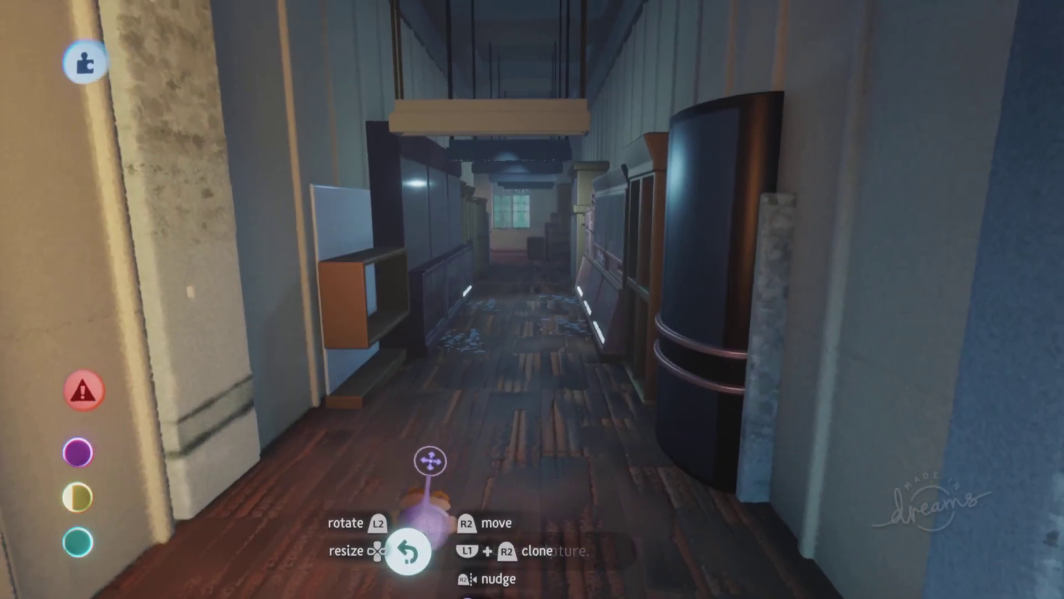
middle_click_drag(430, 461, 439, 458)
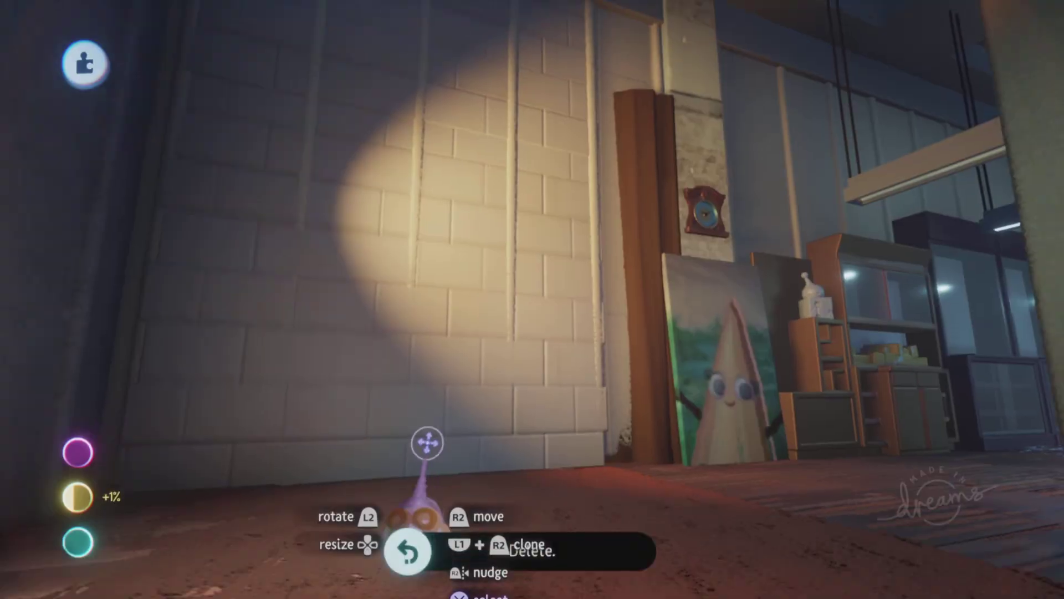
middle_click_drag(428, 447, 425, 527)
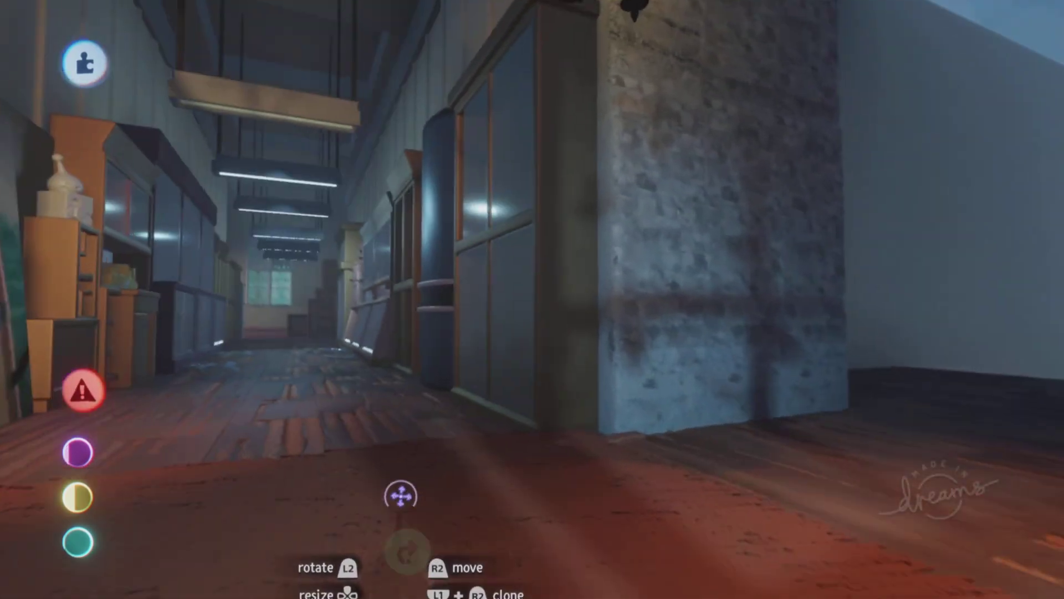
middle_click_drag(400, 495, 420, 356)
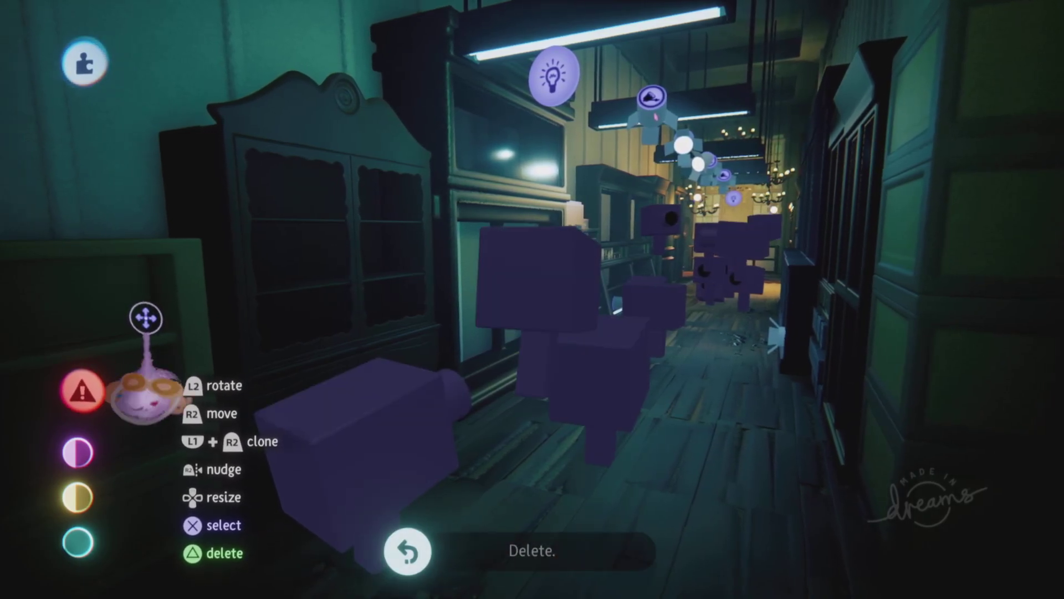
Undo the last deletion to restore the purple box
key("ctrl+z")
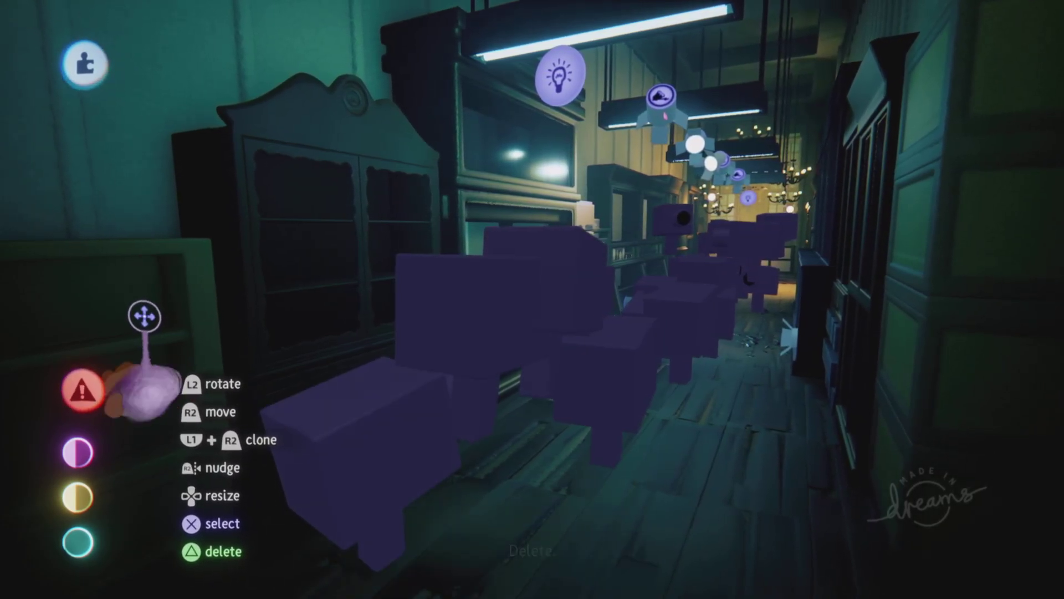
scroll(376, 473, "up", 5)
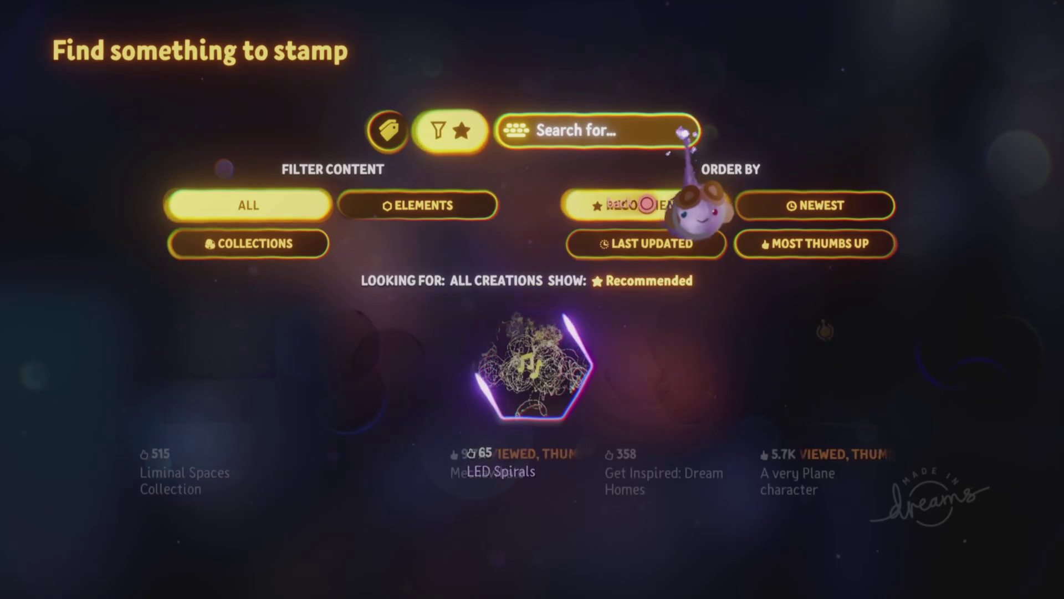
Back out of the stamp search and undo to restore the three suited figures
left_click(626, 137)
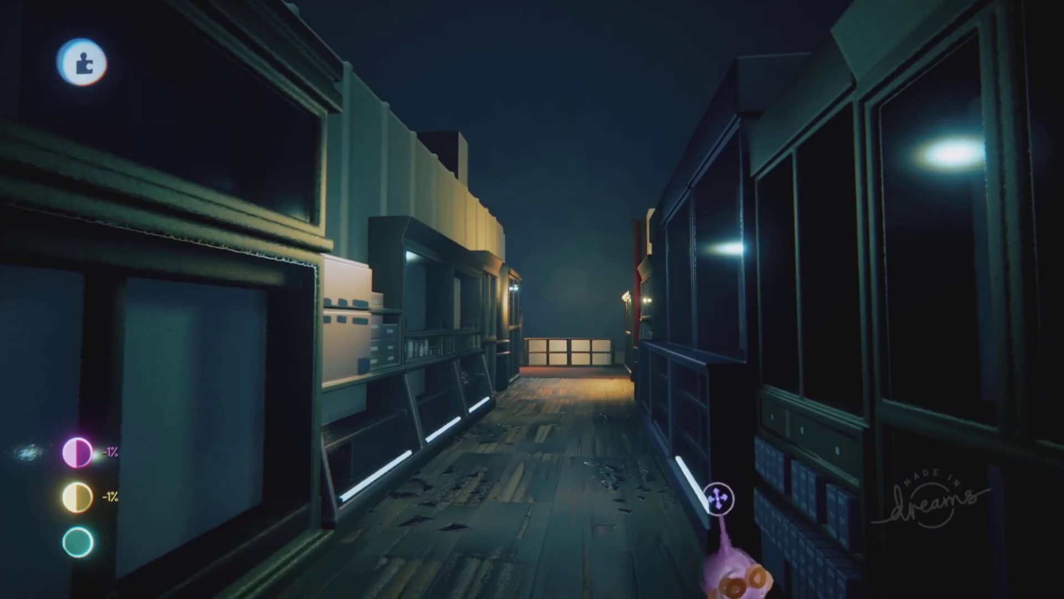
key("ctrl+z")
key("ctrl+z")
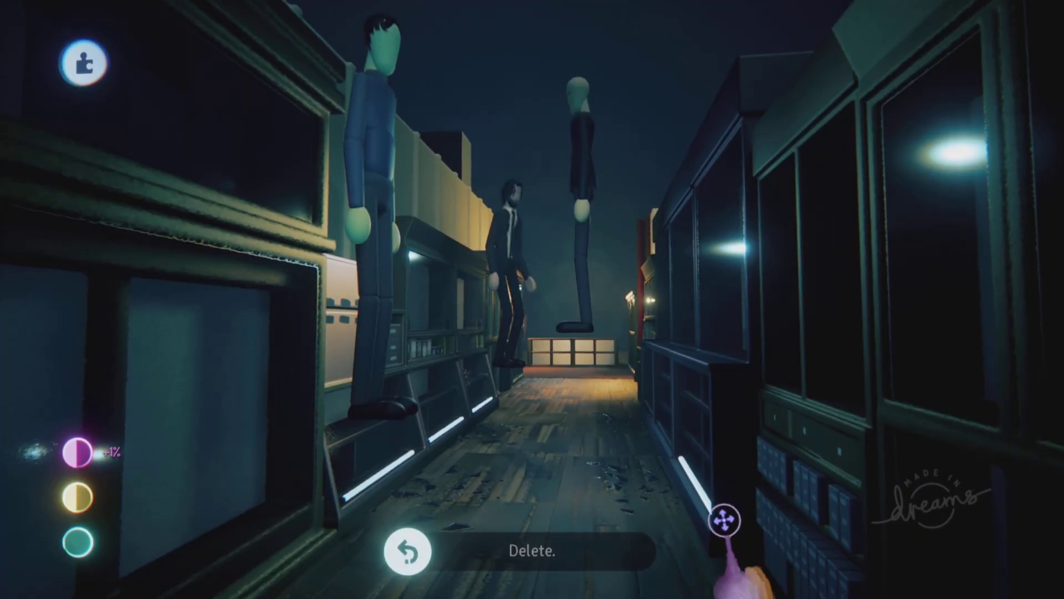
key("ctrl+z")
key("ctrl+z")
key("ctrl+z")
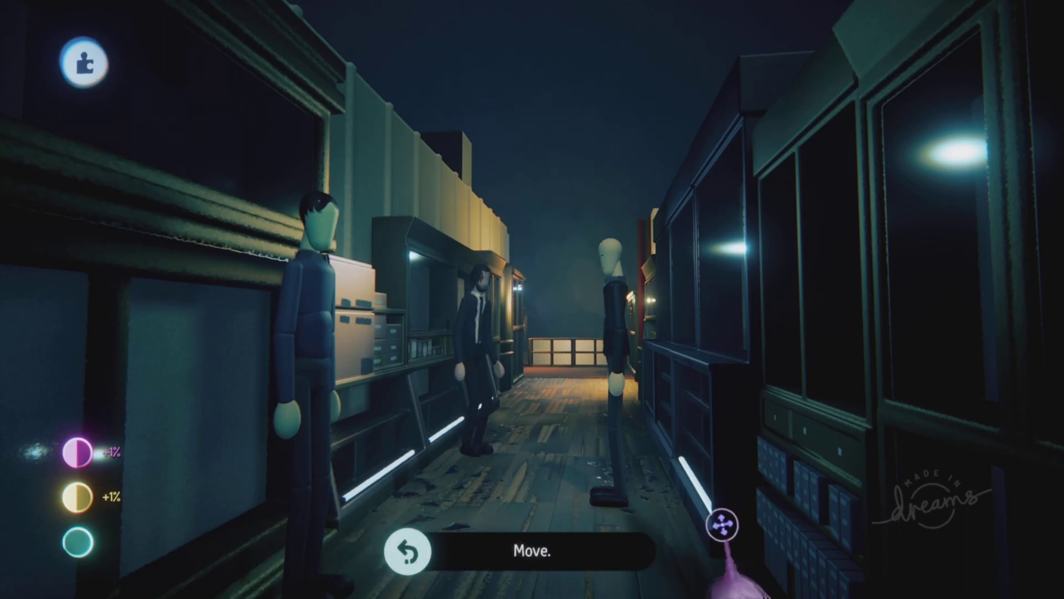
scroll(701, 554, "up", 5)
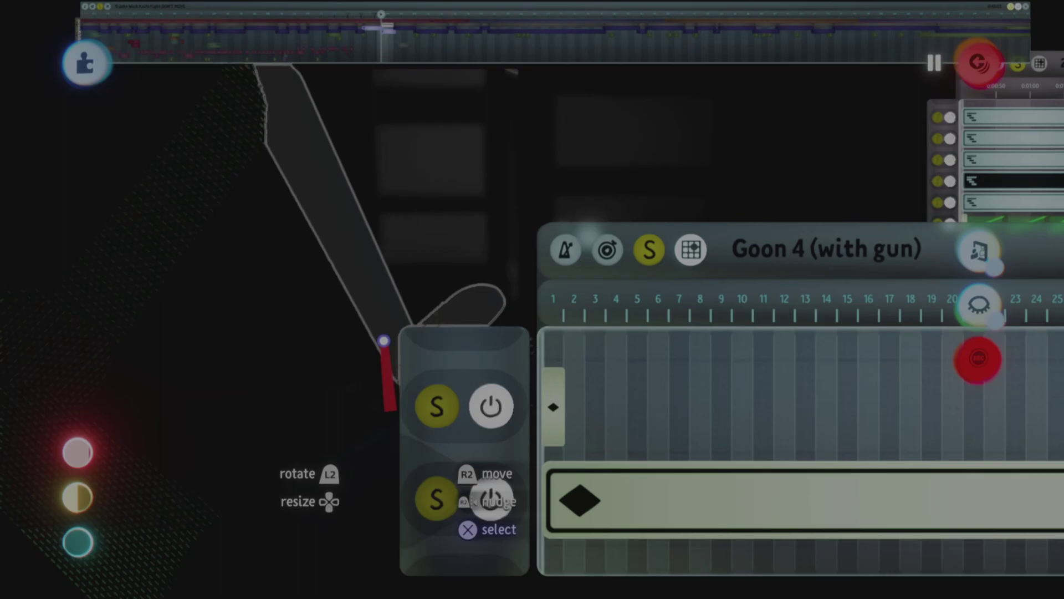
Record Goon 4 keyframes at the start, bar 8 and around bar 18, re-posing the puppet each time
left_click(978, 359)
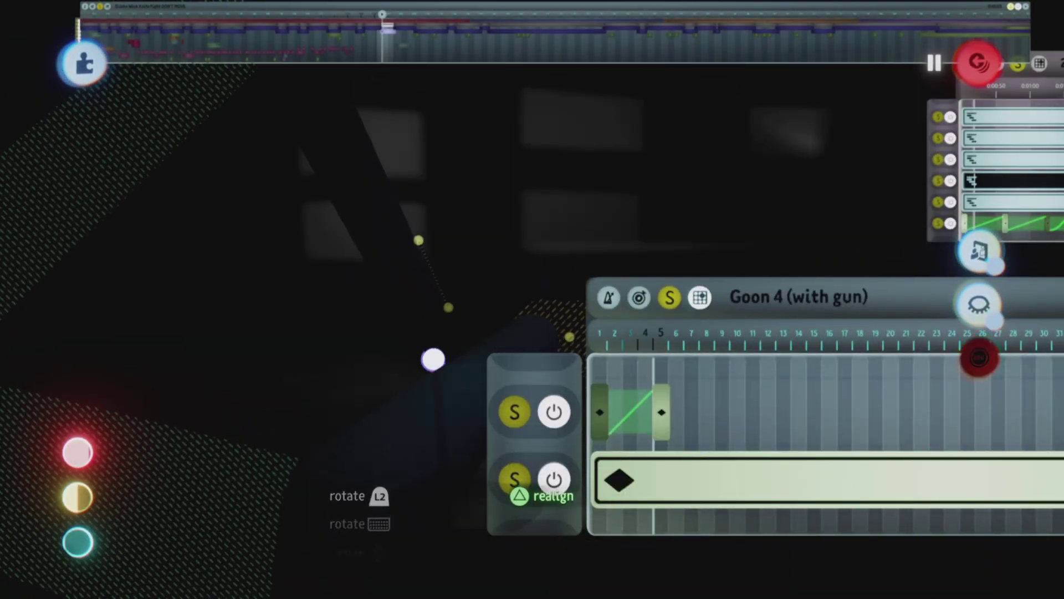
left_click(700, 487)
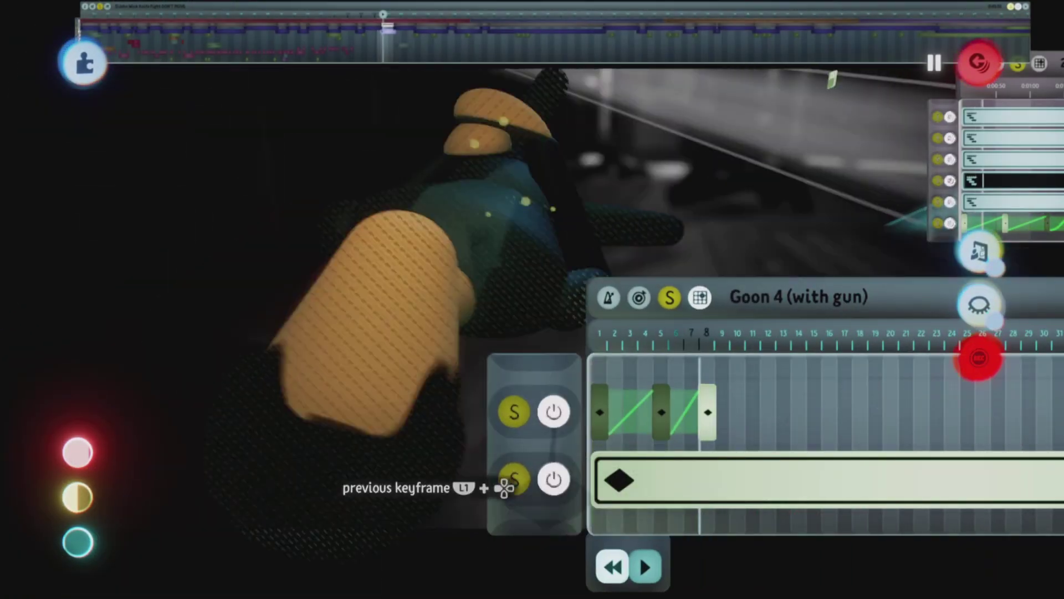
mouse_move(435, 341)
left_mouse_down()
mouse_move(528, 273)
mouse_move(488, 310)
mouse_move(414, 345)
mouse_move(397, 238)
left_mouse_up()
left_click(784, 487)
left_click(854, 487)
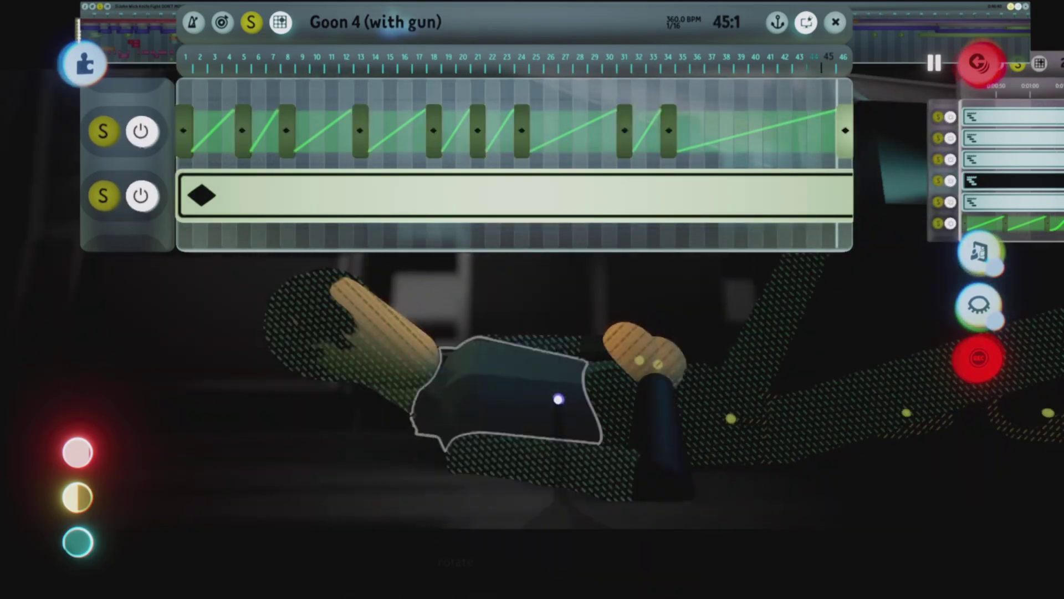
mouse_move(558, 399)
left_mouse_down()
mouse_move(556, 373)
mouse_move(534, 377)
mouse_move(548, 389)
left_mouse_up()
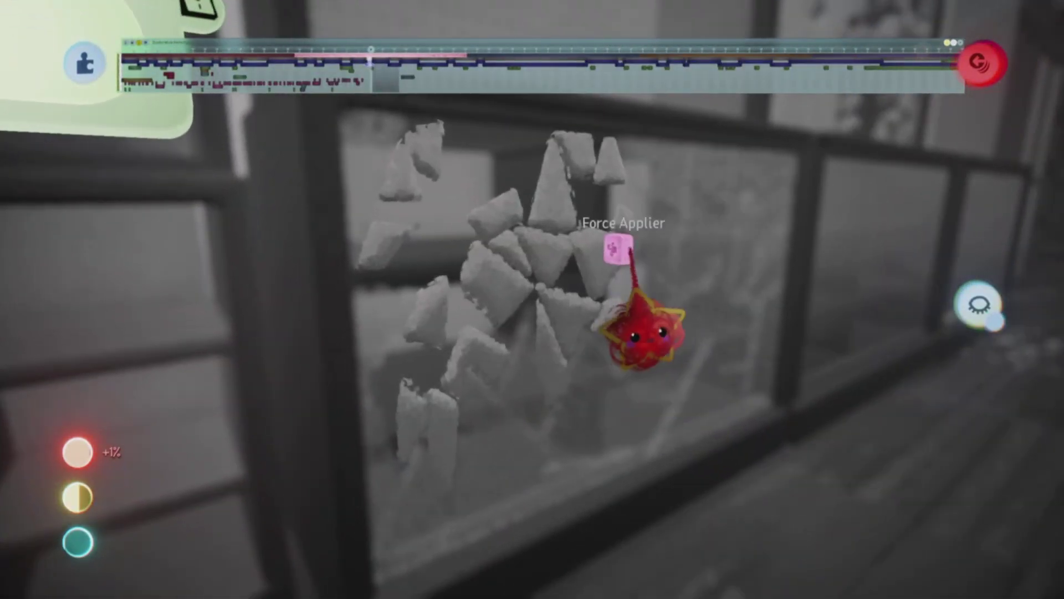
Pick up the Force Applier and expand the Thermometer's detailed gameplay memory breakdown at 99%
left_click_drag(641, 325, 792, 475)
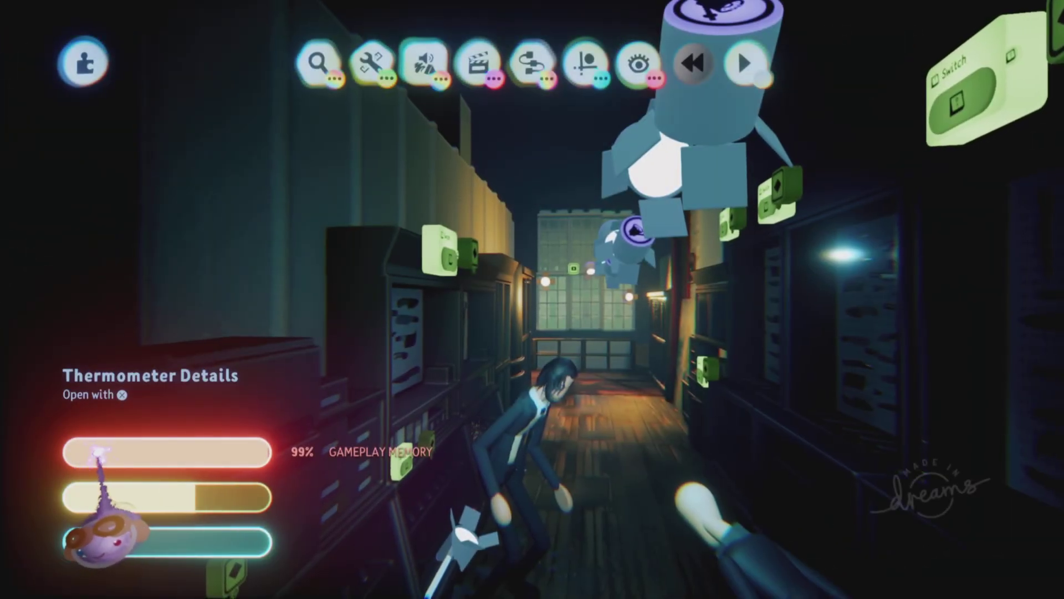
left_click(100, 450)
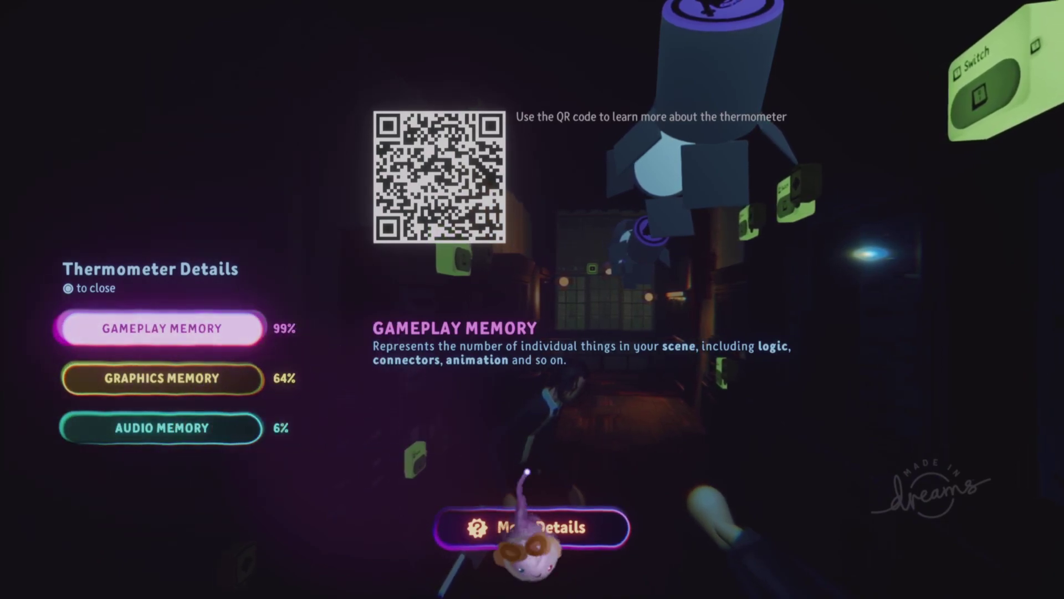
left_click(545, 530)
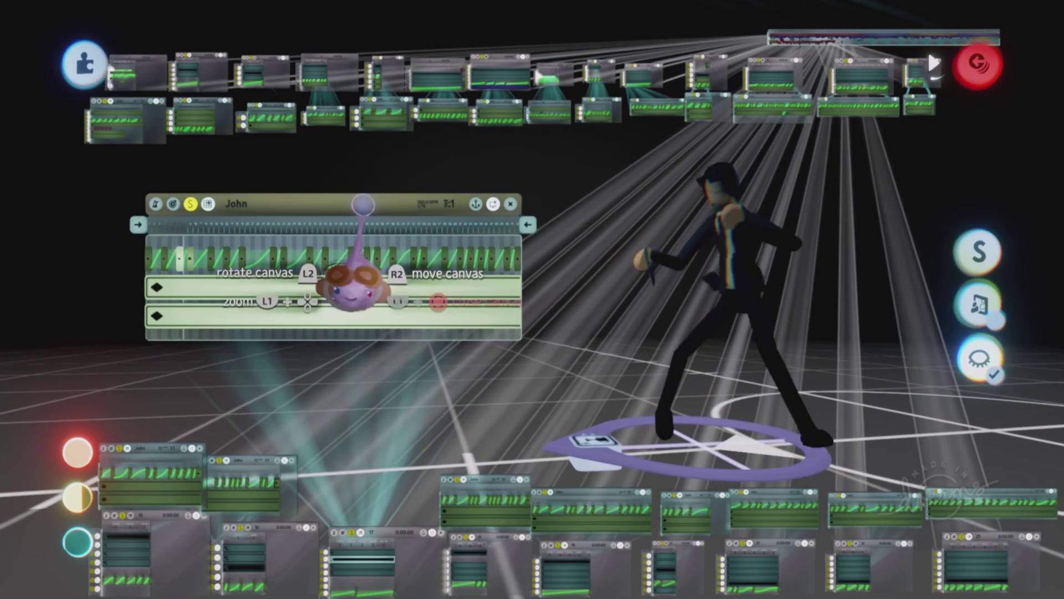
Select the John puppet to reveal its wires, preview the animation, and switch on Physics Mode
left_click(629, 380)
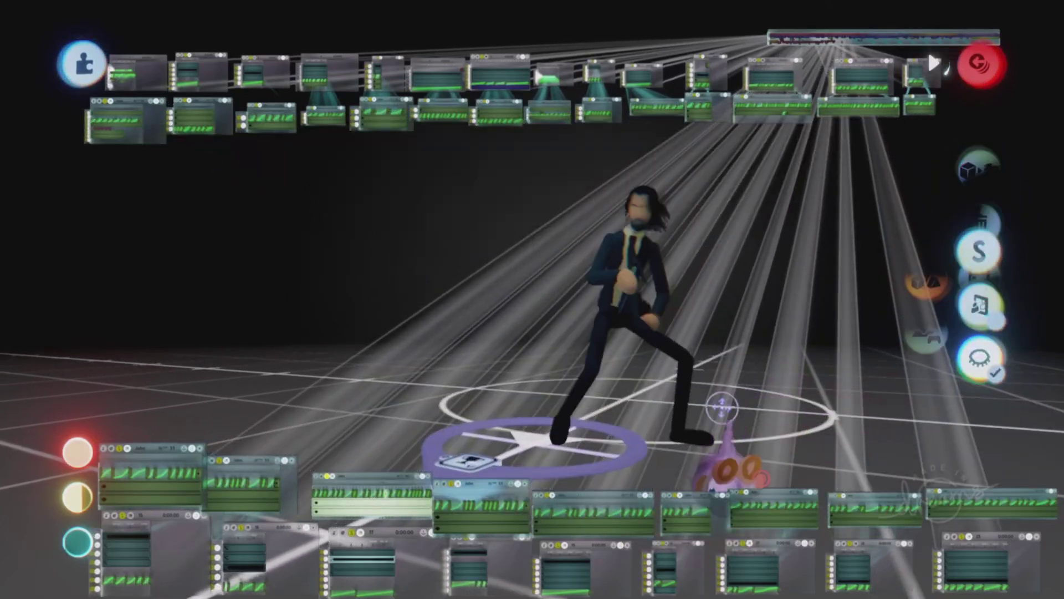
key("space")
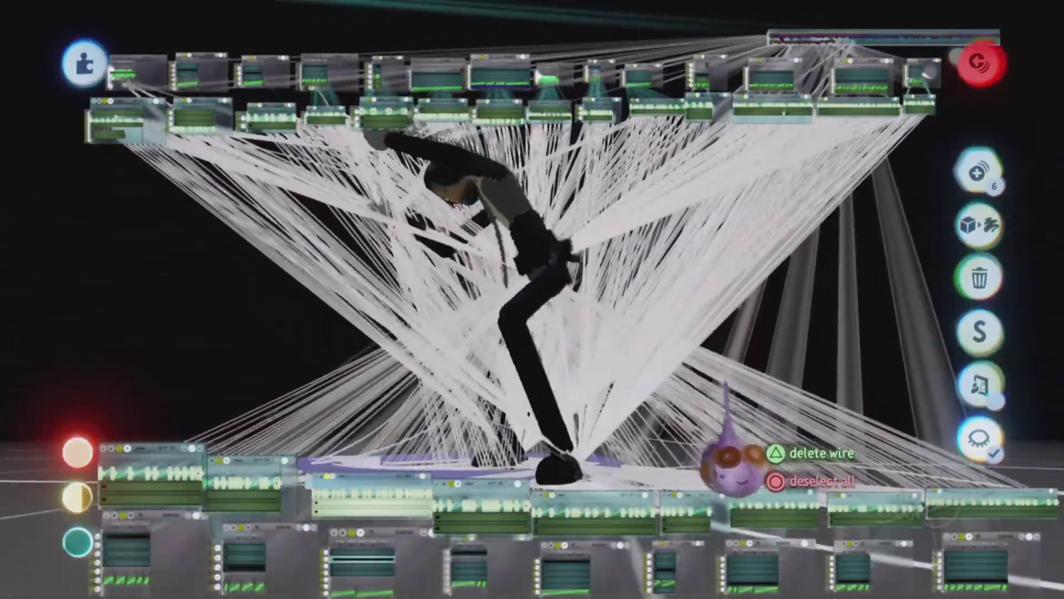
key("space")
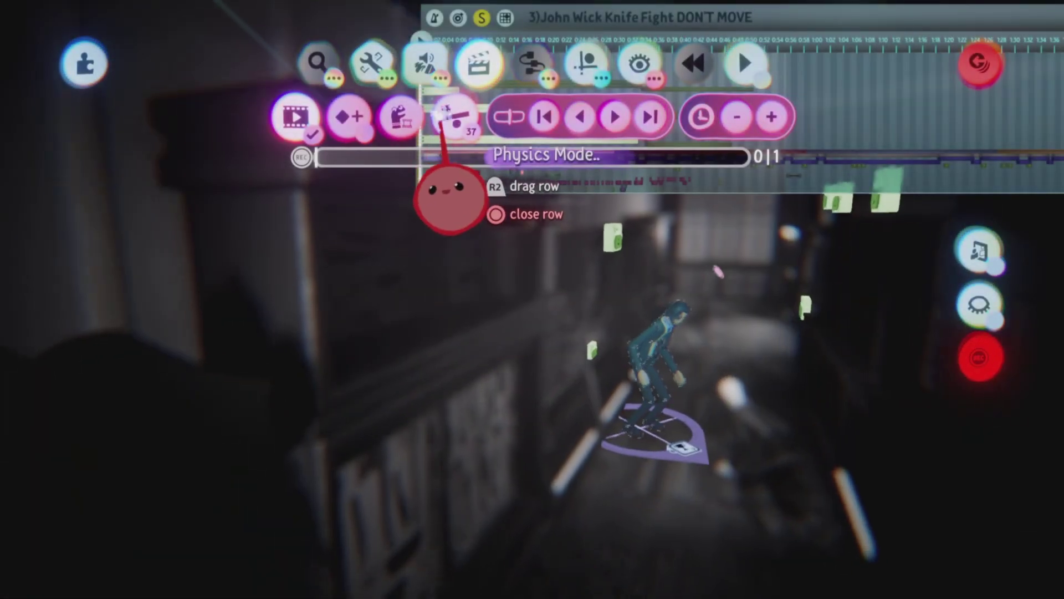
left_click(455, 116)
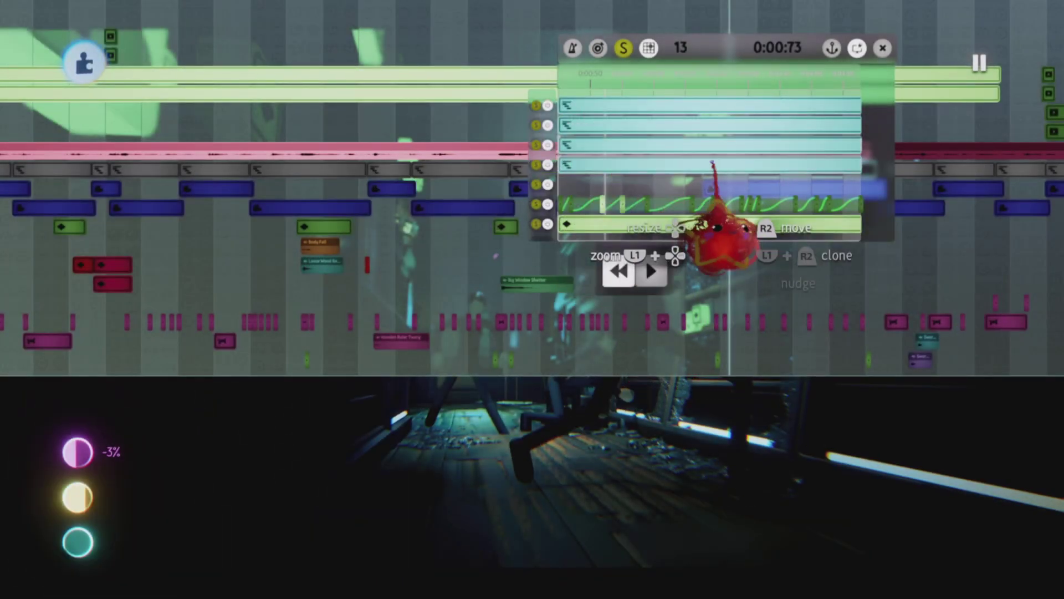
Review the John track's keyframe timeline and canvas, then close them back to the scene
scroll(713, 164, "right", 5)
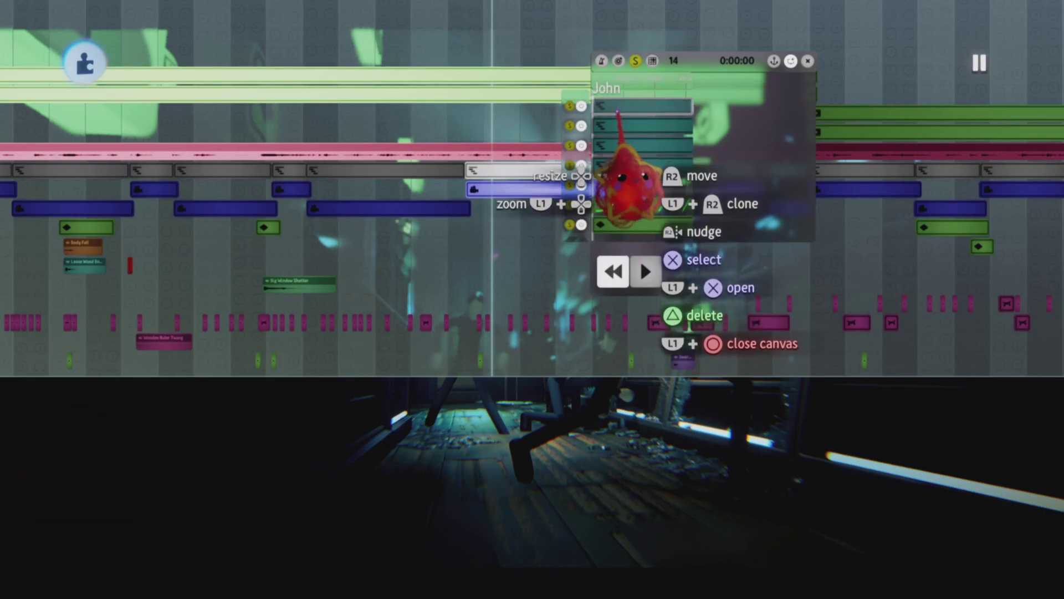
double_click(620, 144)
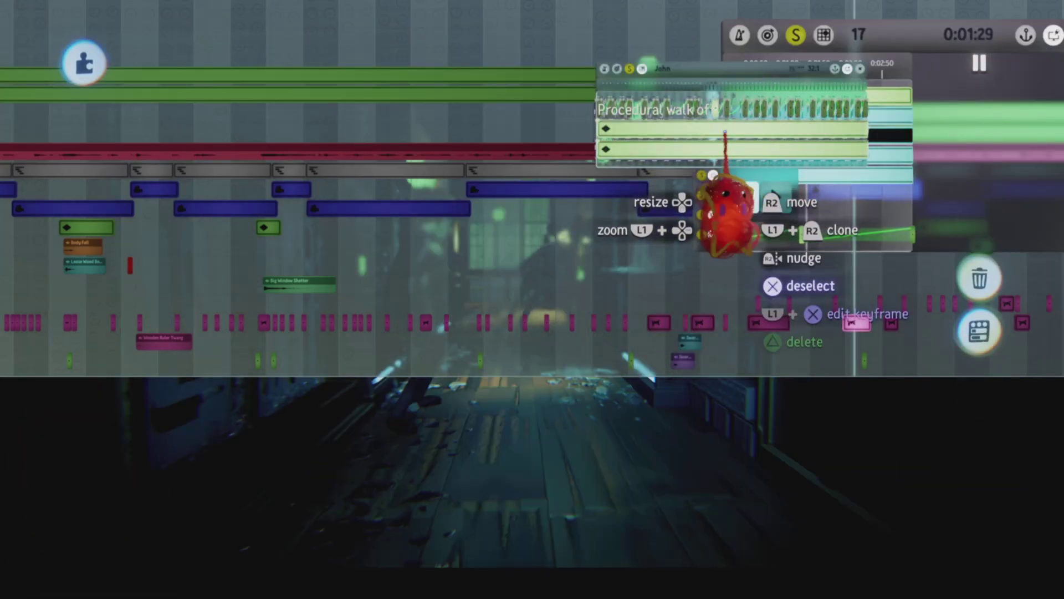
key("Escape")
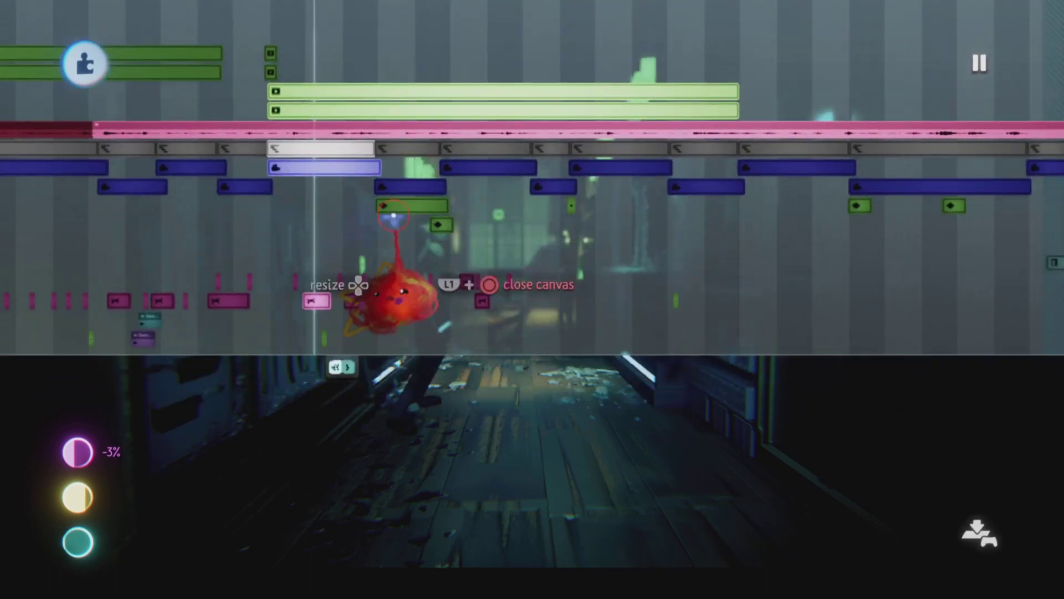
left_click(405, 206)
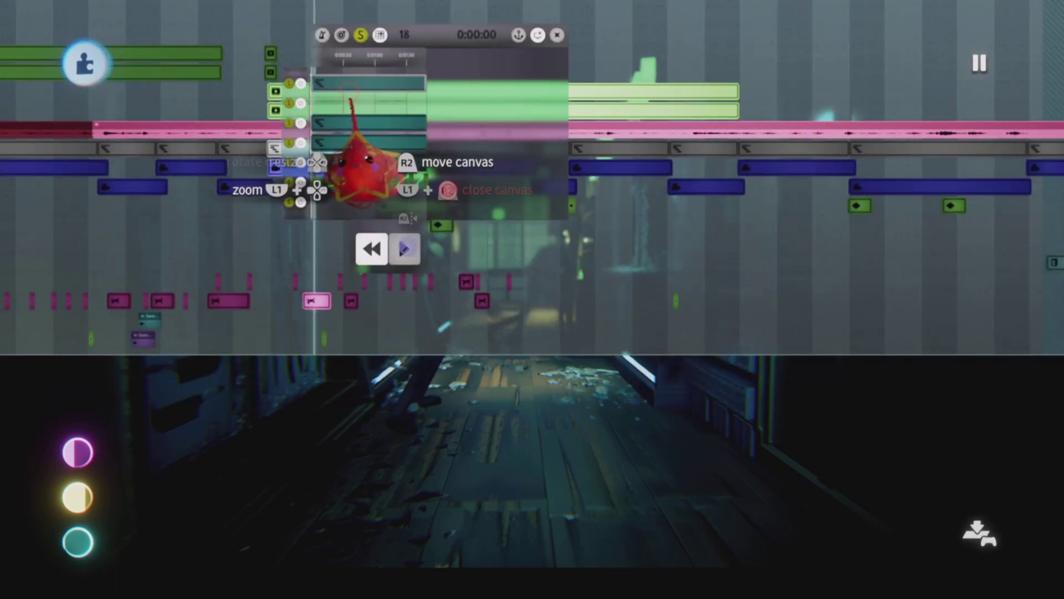
left_click(324, 51)
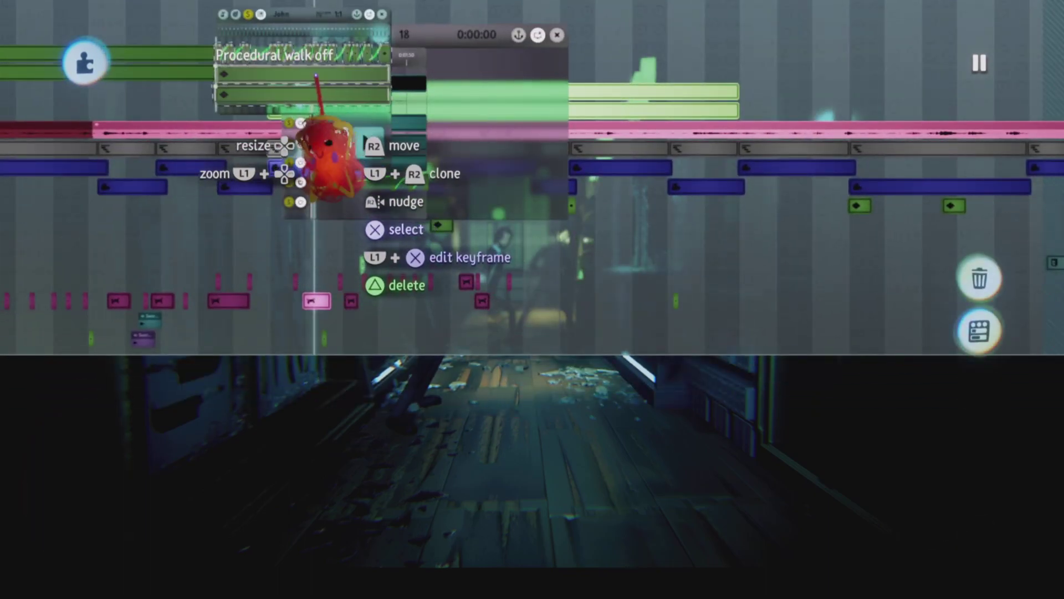
key("Escape")
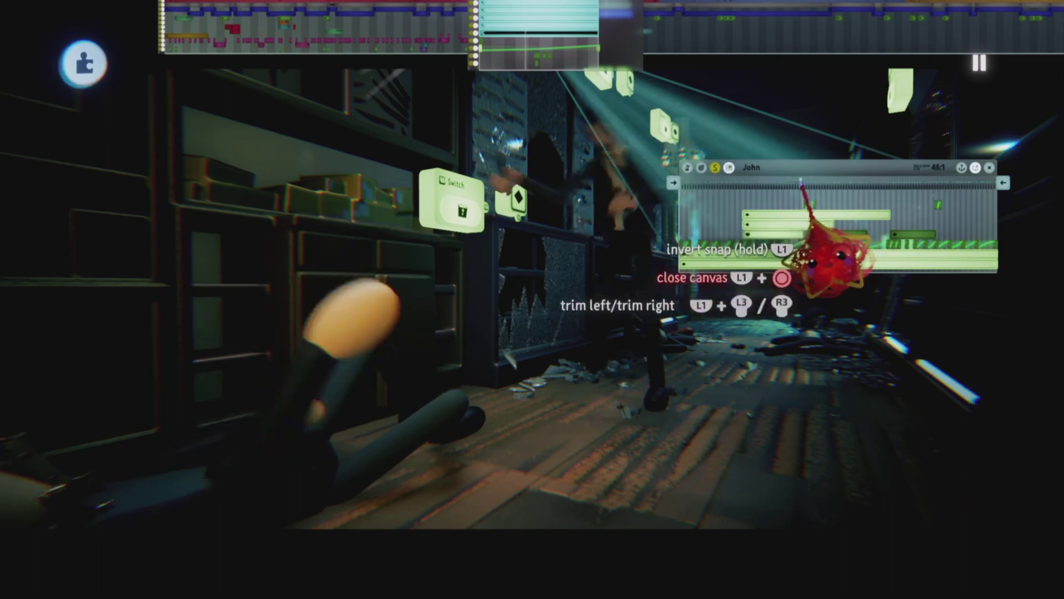
left_click(826, 256)
key("Escape")
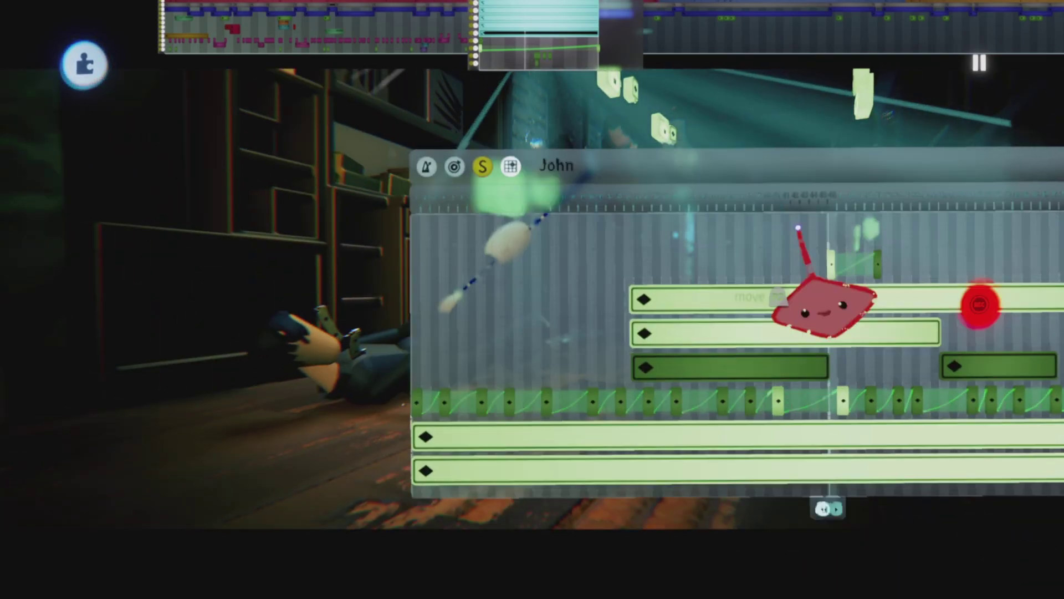
Grab the character's hand, fit the weapon into it, then let it drop to the floor
mouse_move(535, 225)
left_mouse_down()
mouse_move(543, 243)
mouse_move(471, 237)
mouse_move(487, 280)
mouse_move(515, 298)
left_mouse_up()
left_click_drag(478, 346, 511, 356)
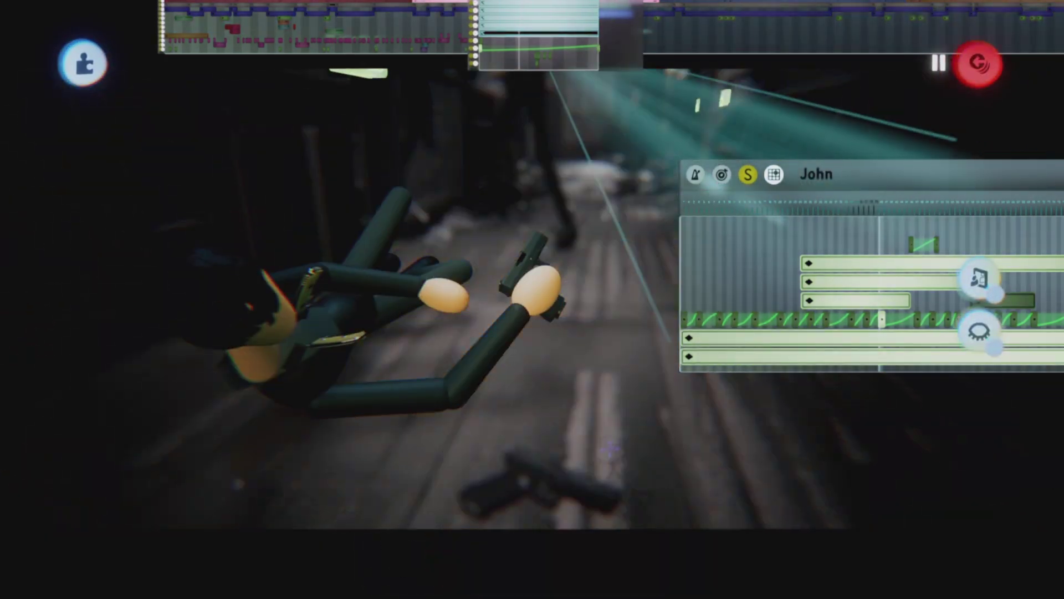
mouse_move(881, 327)
left_mouse_down()
mouse_move(787, 332)
mouse_move(865, 327)
left_mouse_up()
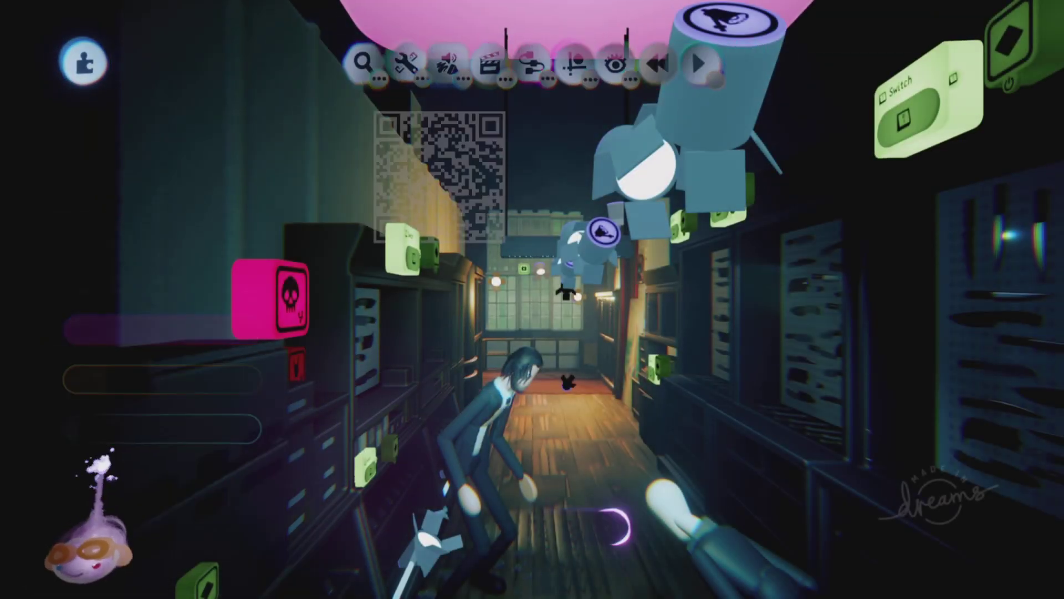
Reopen the Thermometer's detailed categories, showing Things at 55.81% and Connectors at 19.34%
left_click(167, 428)
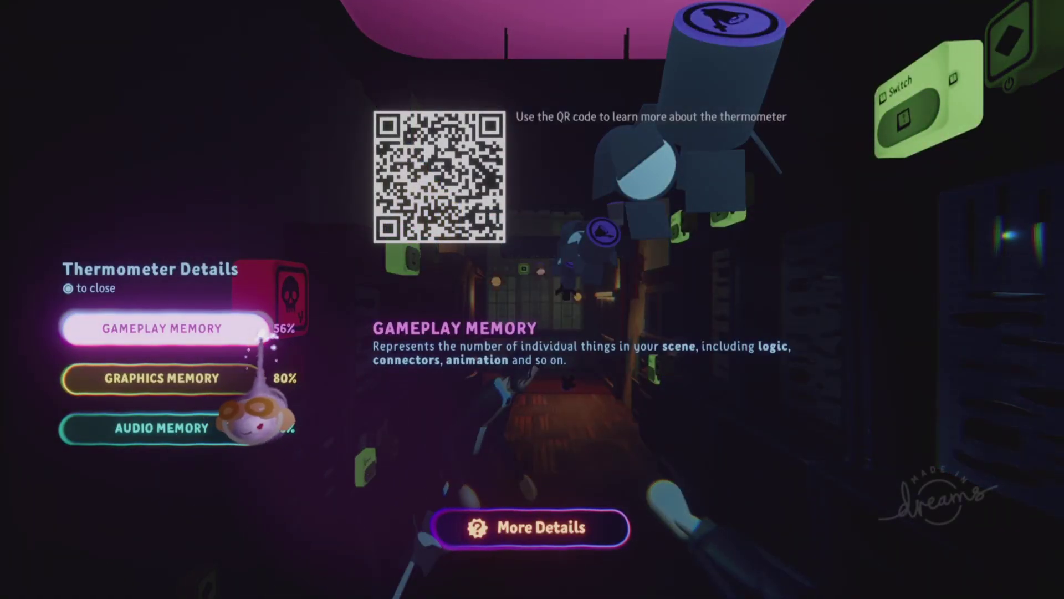
left_click(499, 524)
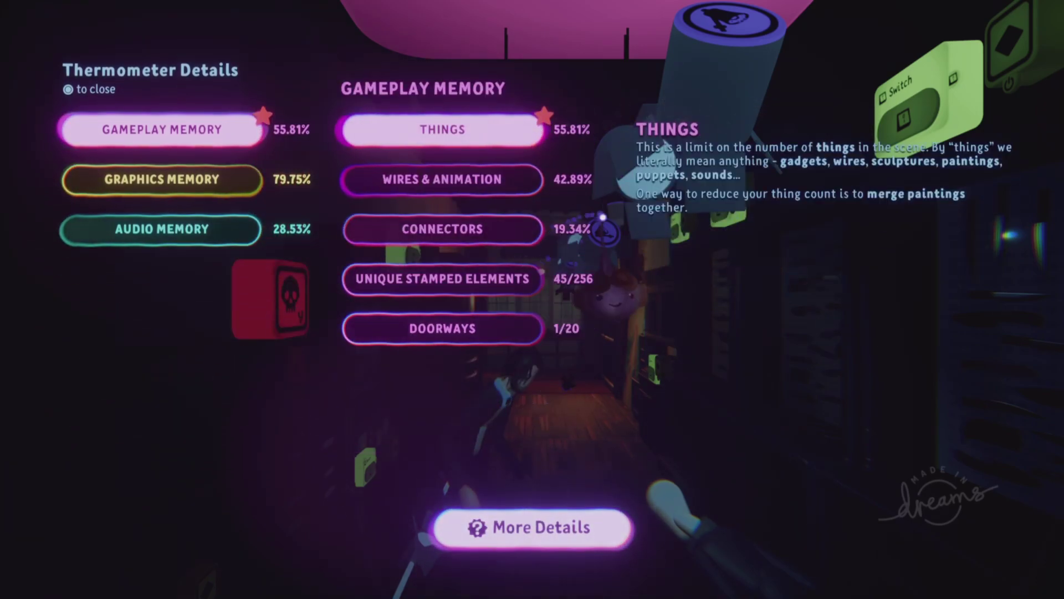